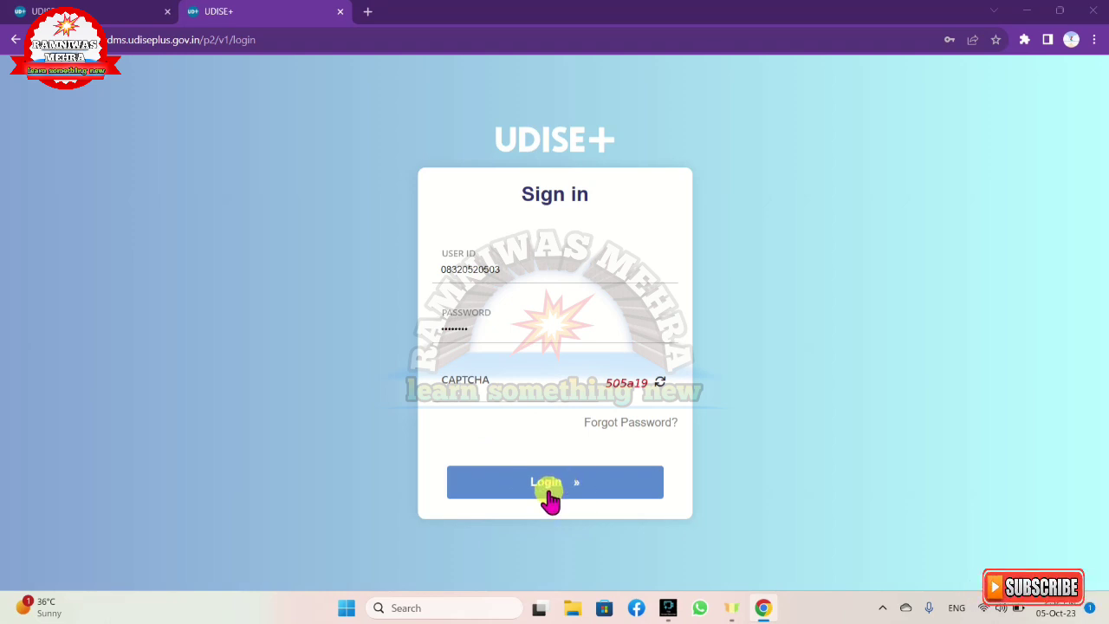
# Step: Sign in to the school account, open academic year 2023-24 and dismiss the School Information notice
pyautogui.click(550, 495)
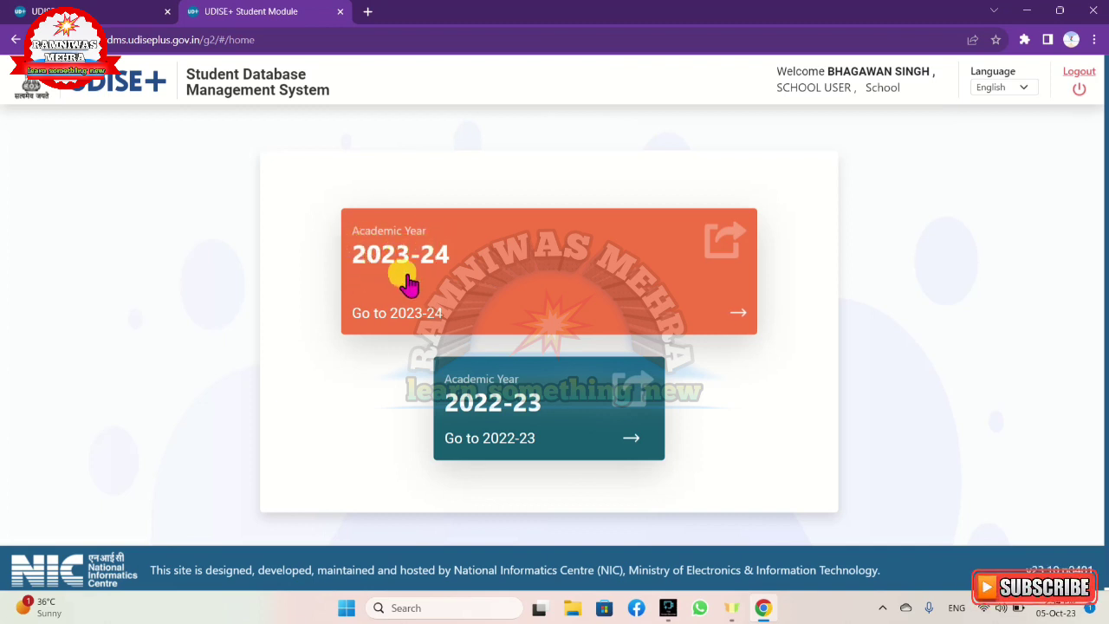
pyautogui.click(723, 253)
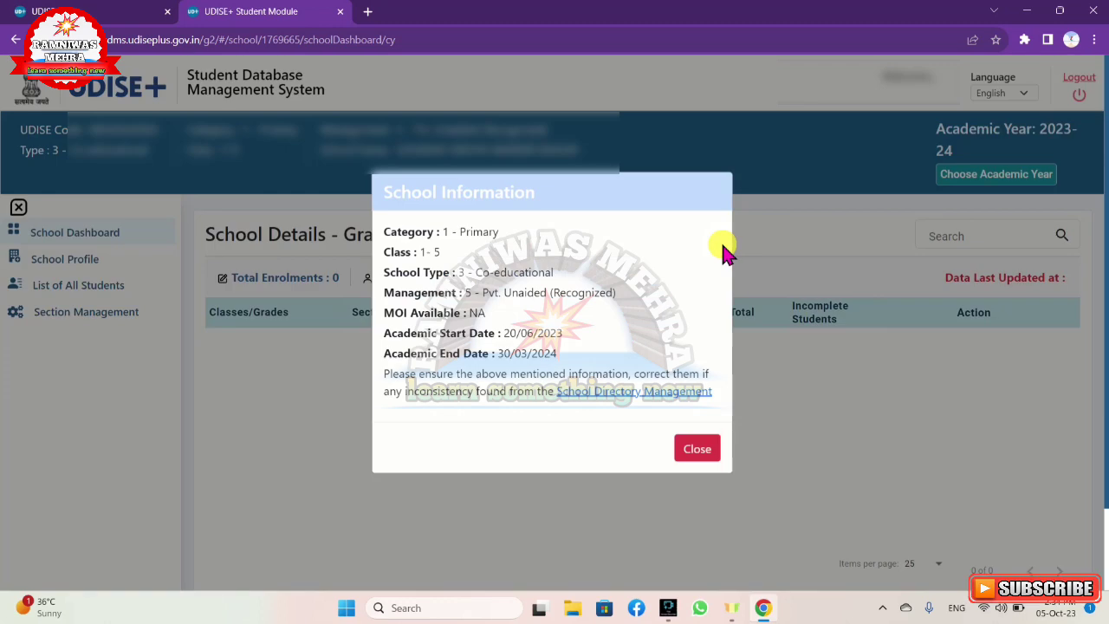
pyautogui.click(685, 451)
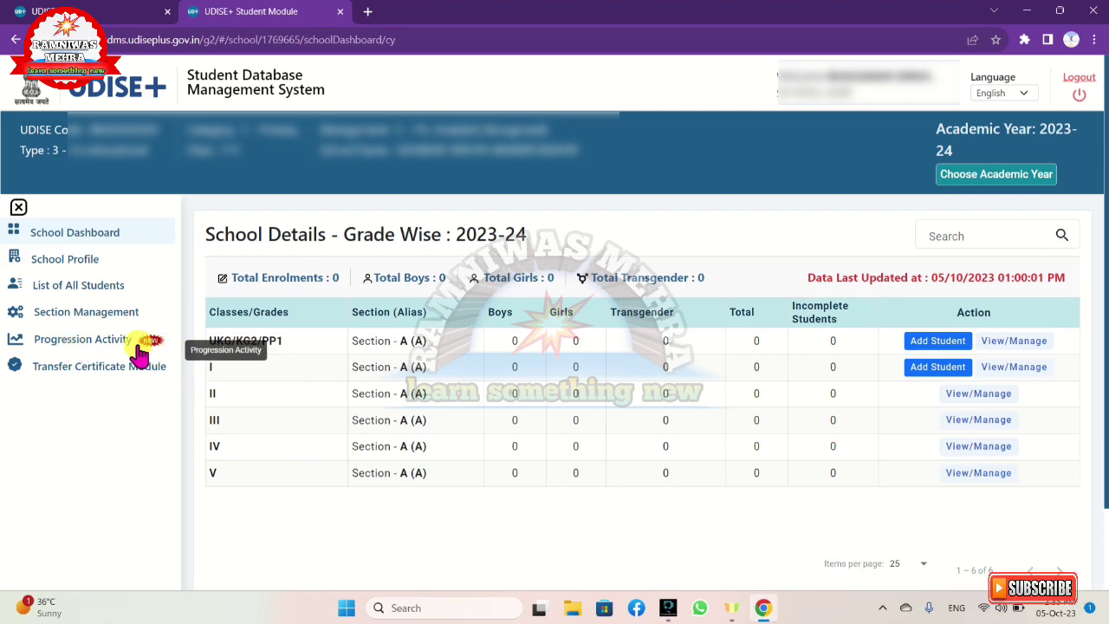
# Step: Open the Import Module within Progression Activity
pyautogui.click(105, 343)
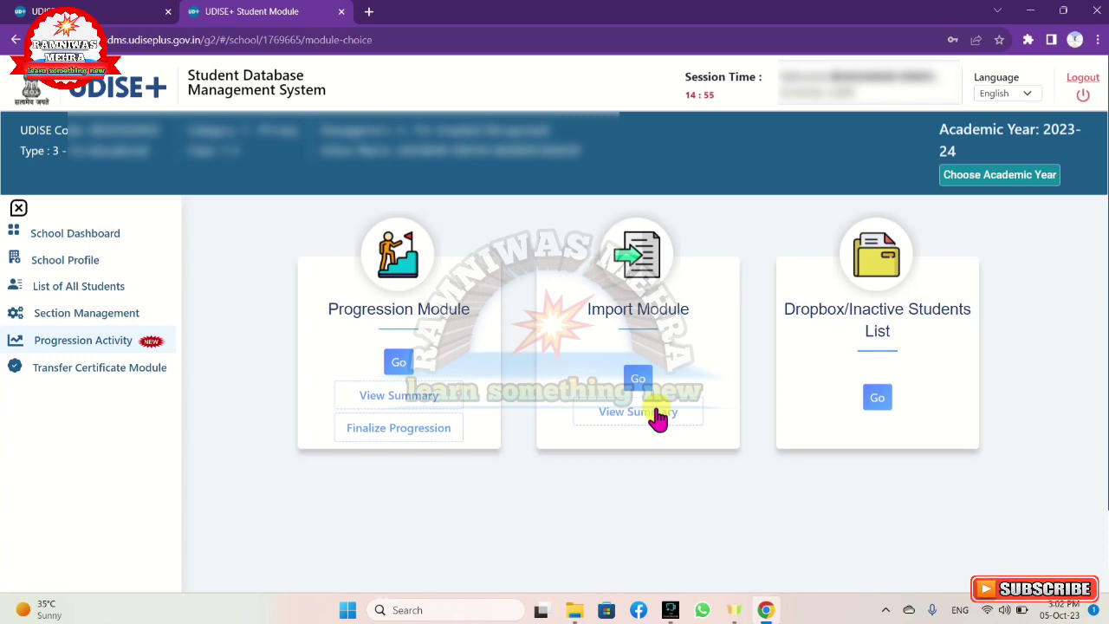
pyautogui.click(639, 386)
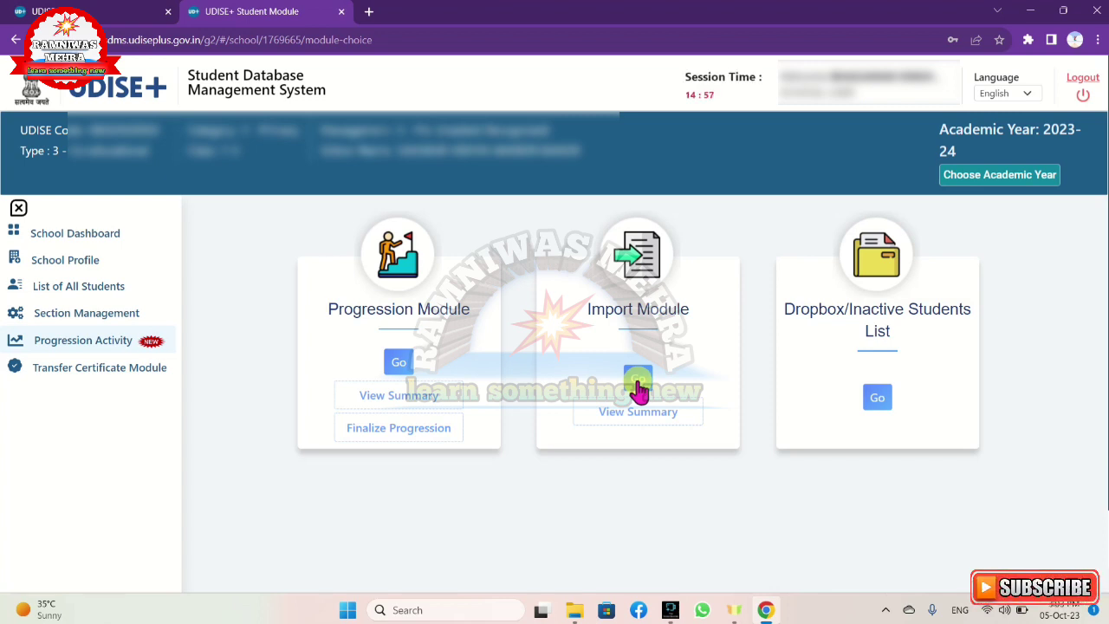
pyautogui.click(639, 384)
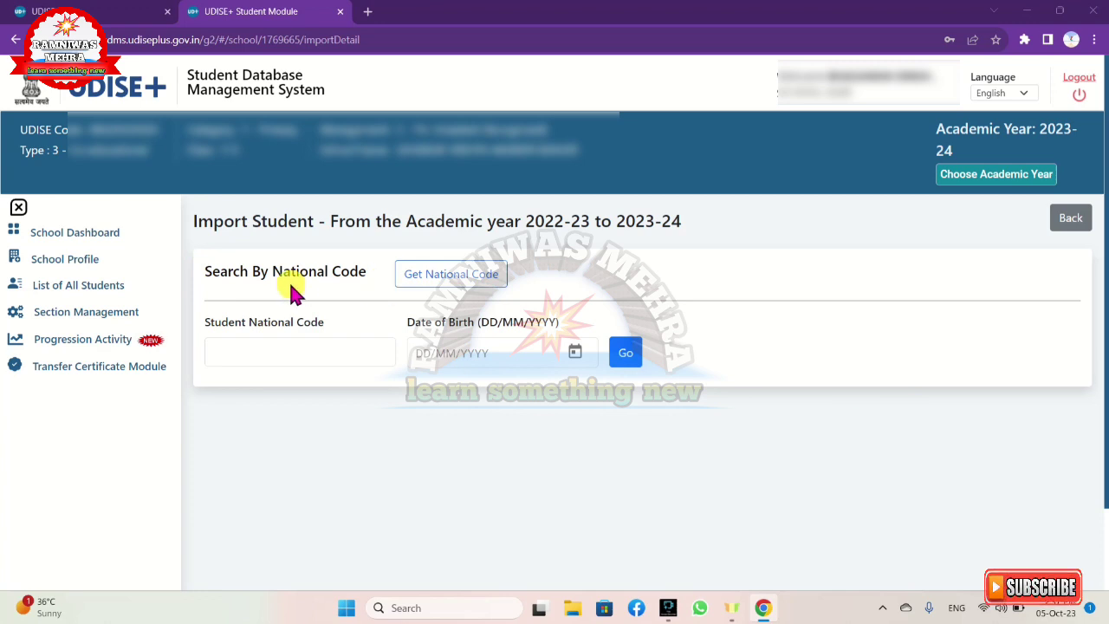
# Step: Look up the student's national code by entering the student's Aadhaar number and year of birth
pyautogui.click(440, 289)
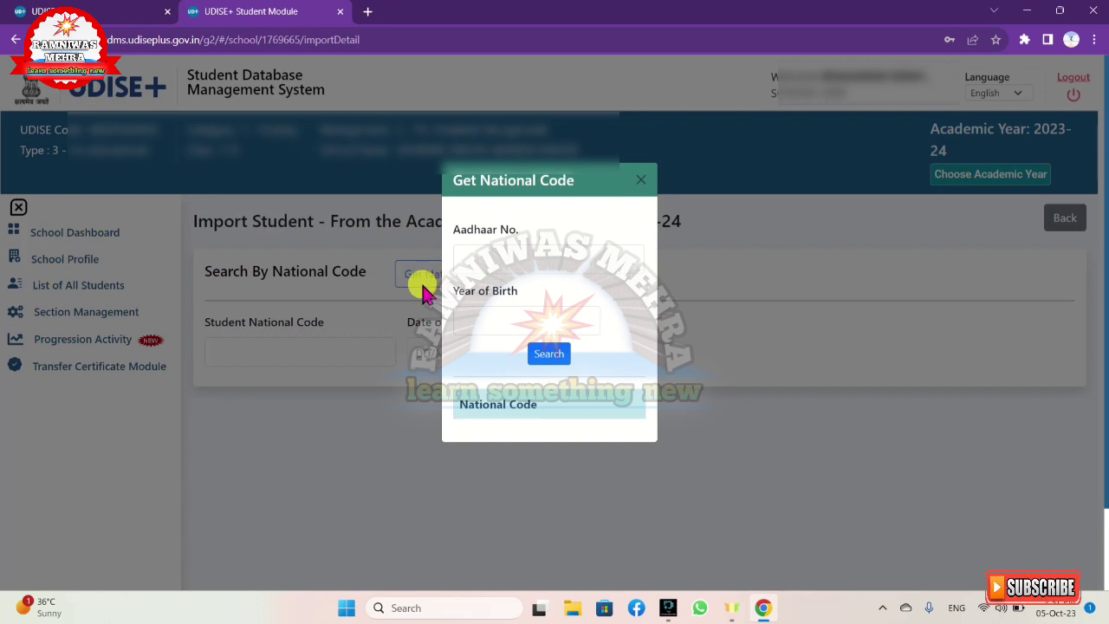
pyautogui.click(500, 266)
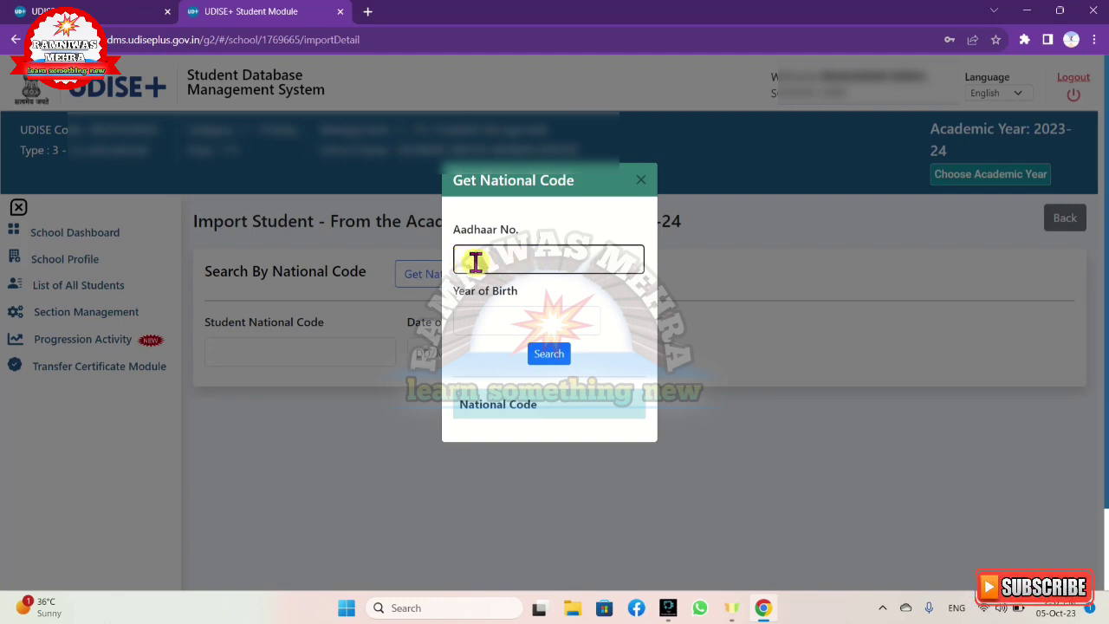
pyautogui.click(464, 321)
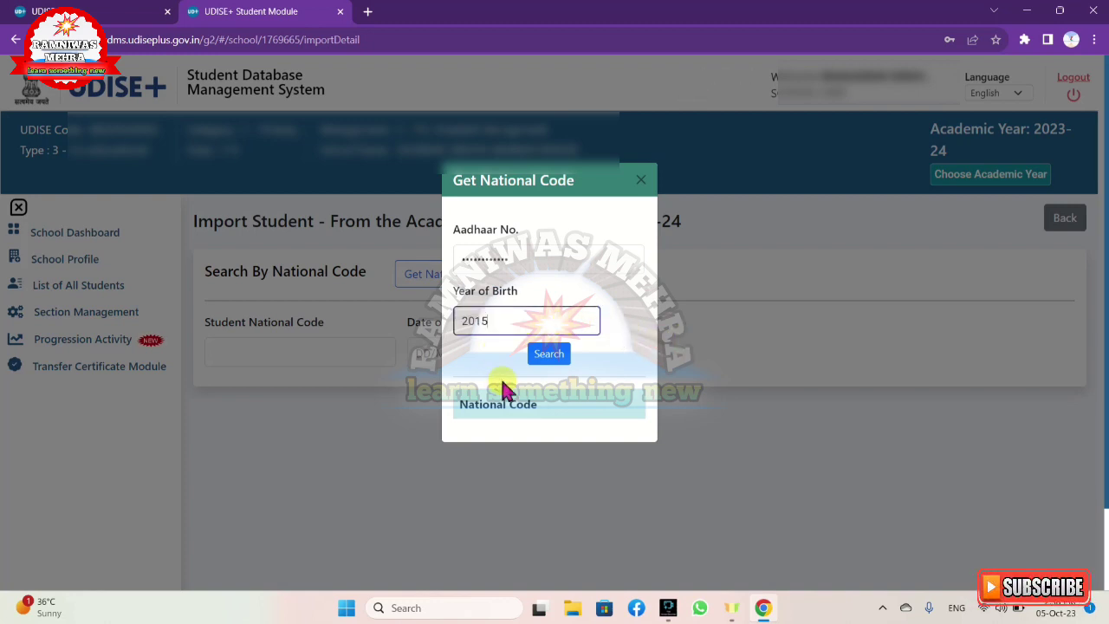
pyautogui.click(553, 357)
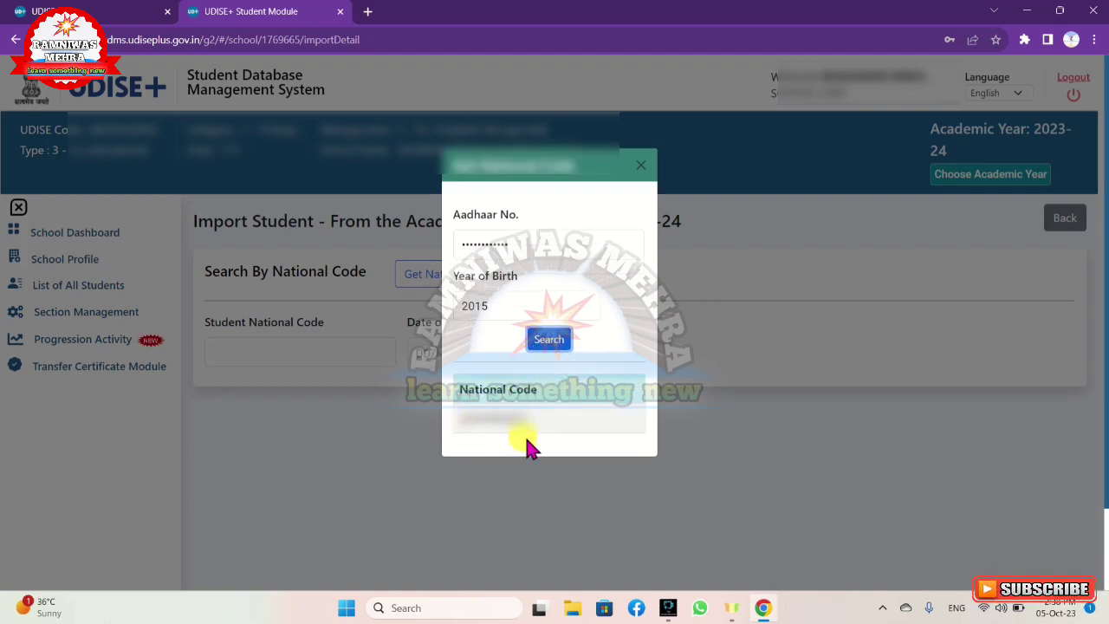
# Step: Copy the retrieved national code into the Student National Code field of the import search
pyautogui.moveTo(457, 423)
pyautogui.mouseDown()
pyautogui.moveTo(514, 417)
pyautogui.moveTo(534, 421)
pyautogui.moveTo(535, 434)
pyautogui.mouseUp()
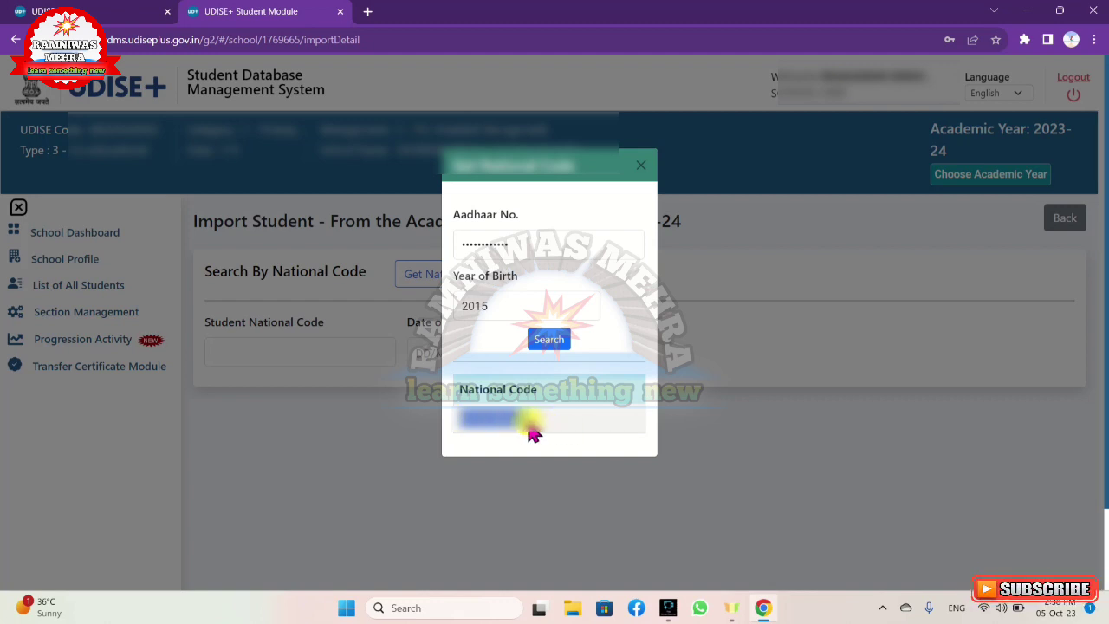
pyautogui.rightClick(530, 425)
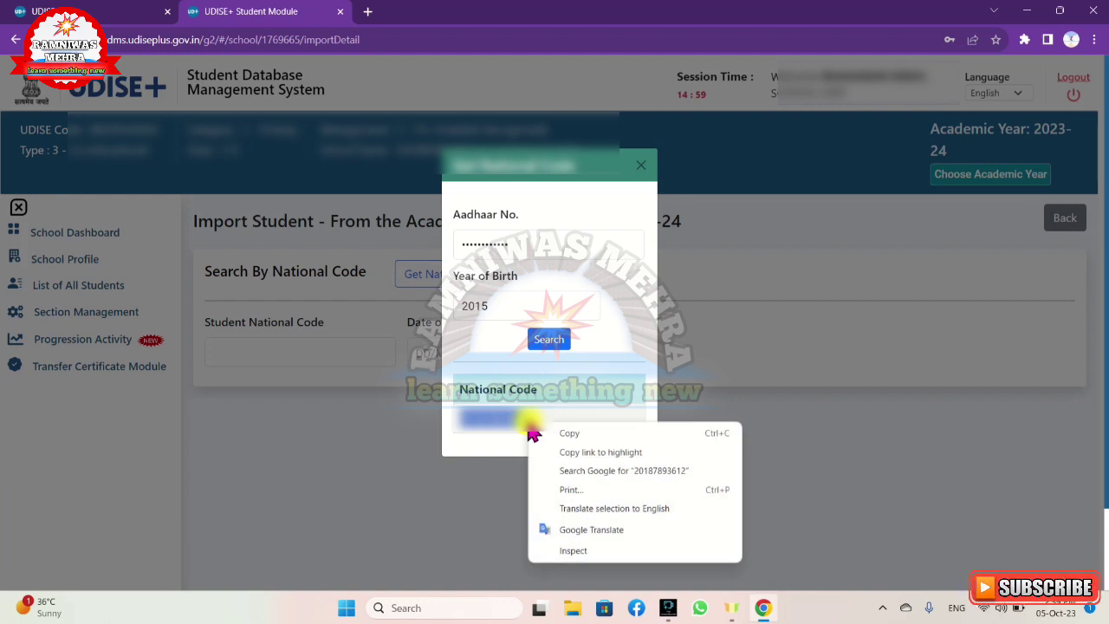
pyautogui.click(565, 435)
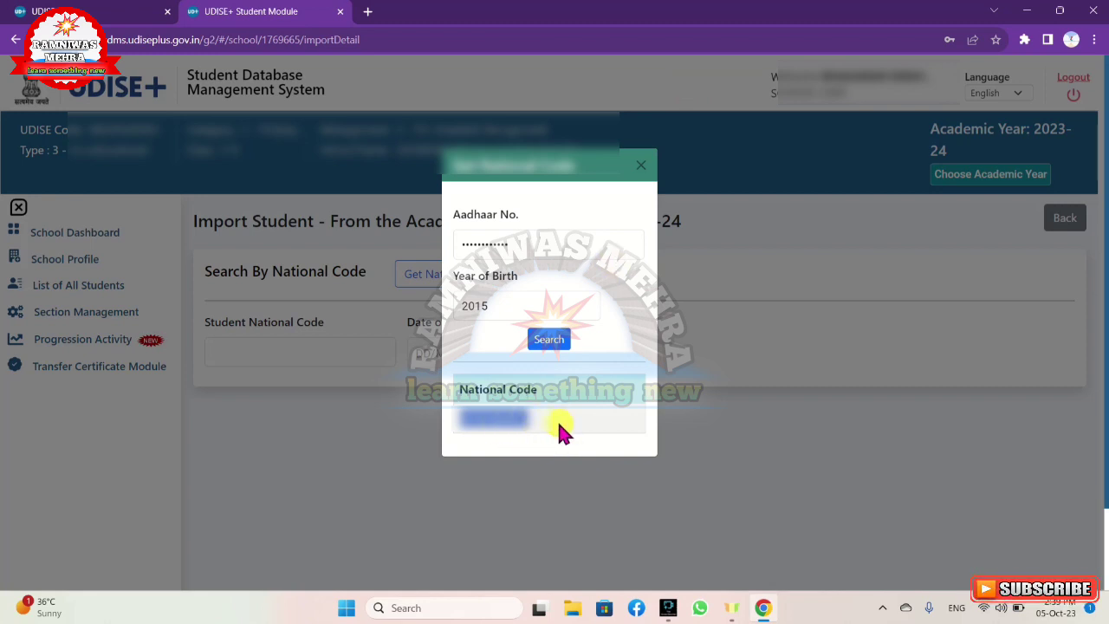
pyautogui.click(643, 172)
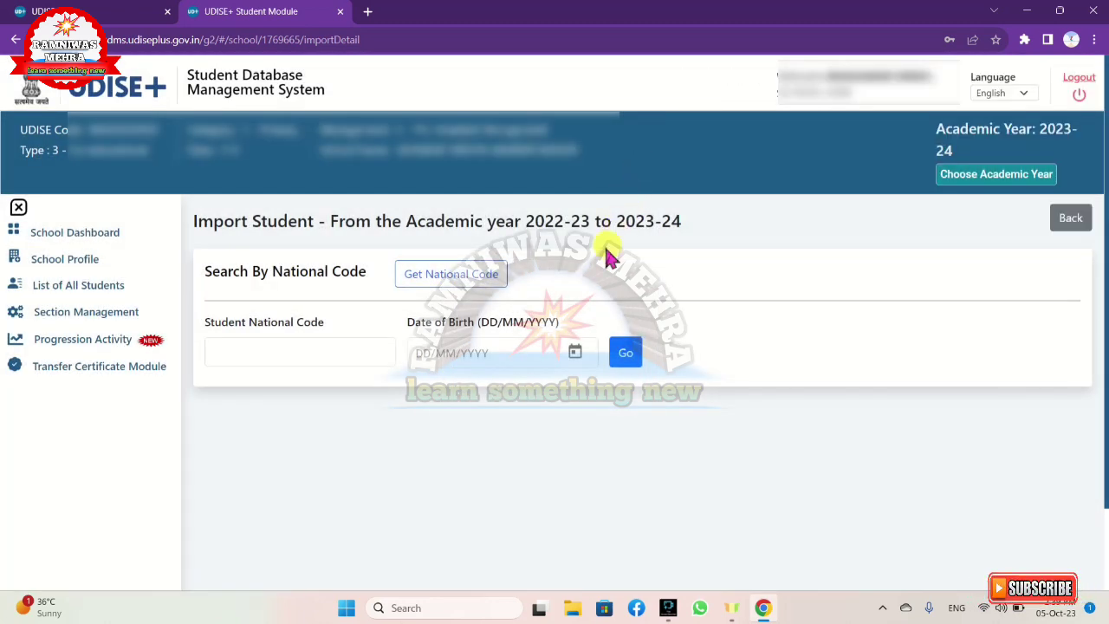
pyautogui.click(227, 349)
pyautogui.click(202, 348)
pyautogui.click(240, 352)
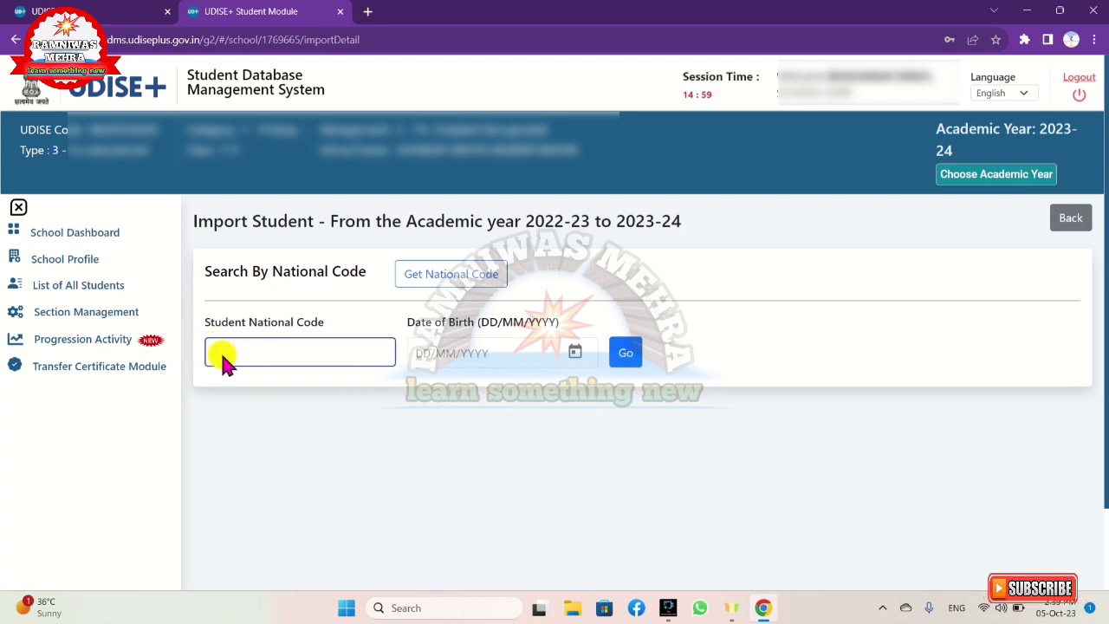
pyautogui.rightClick(224, 360)
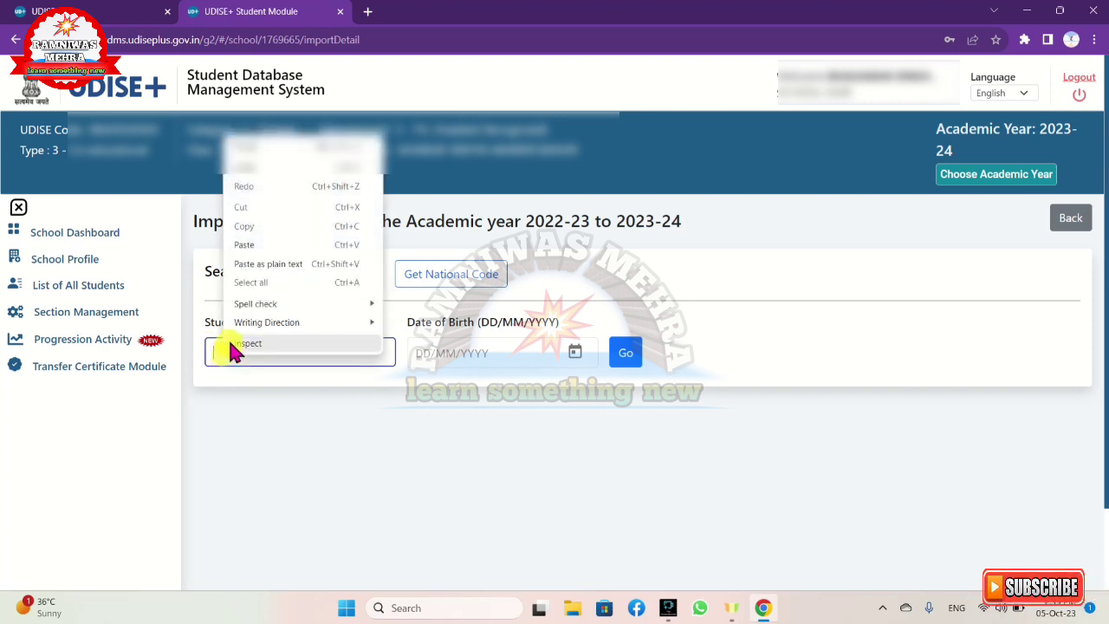
pyautogui.click(247, 244)
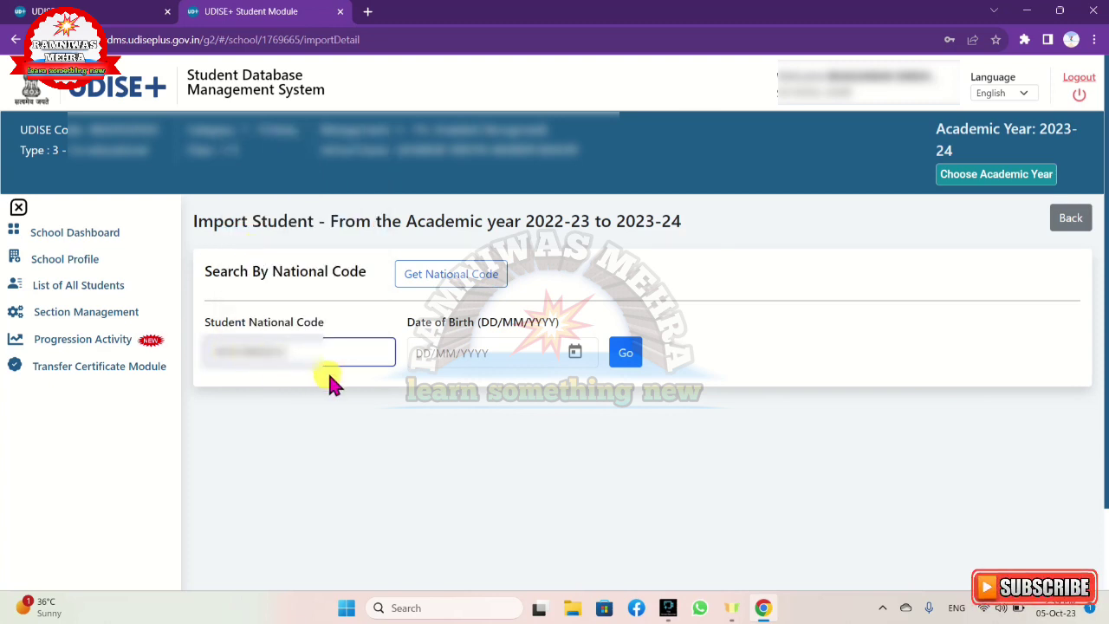
# Step: Enter the student's date of birth and search for the student record to import
pyautogui.click(431, 357)
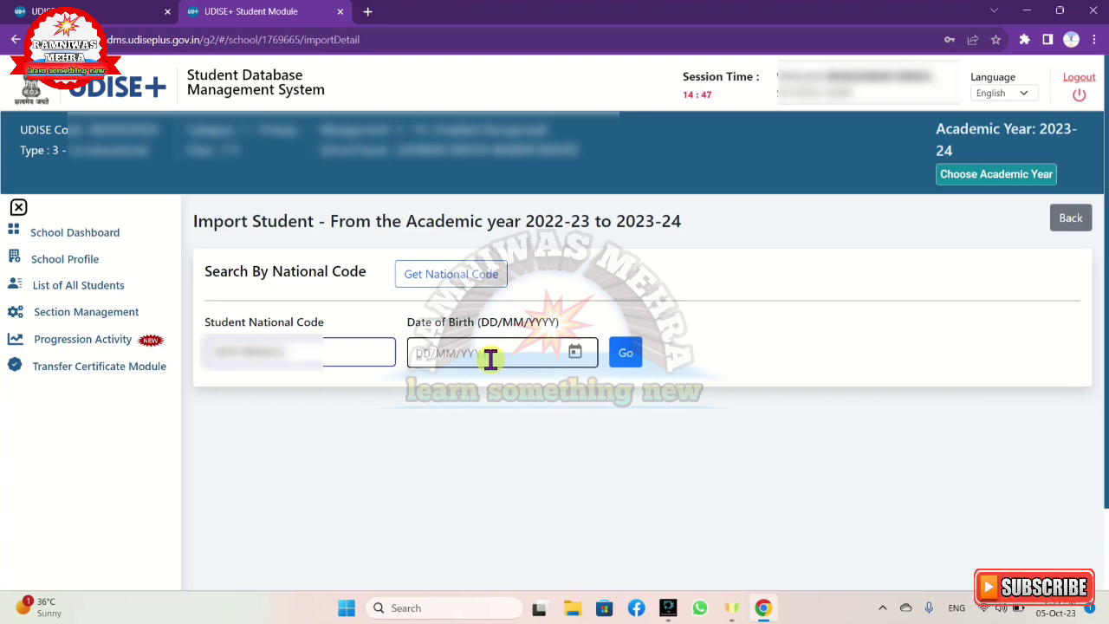
pyautogui.click(576, 356)
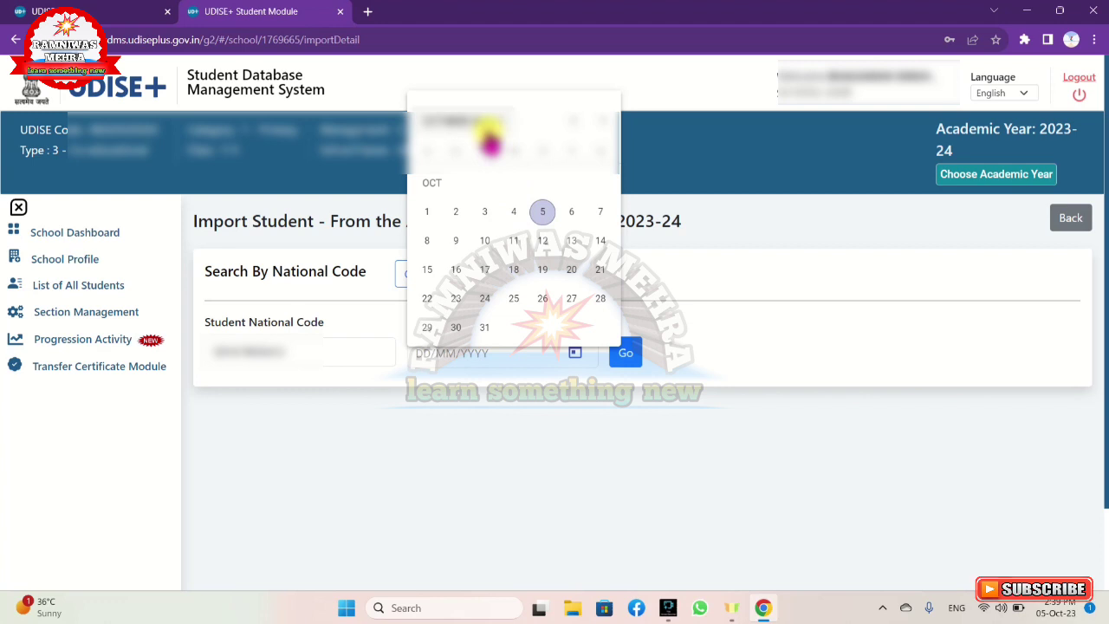
pyautogui.click(487, 130)
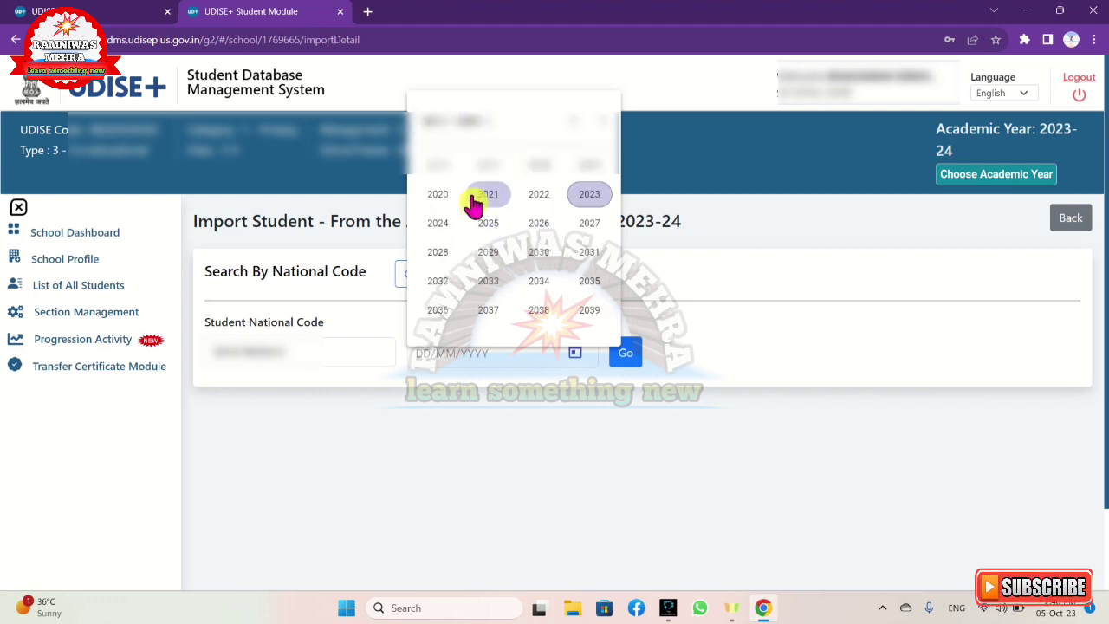
pyautogui.click(573, 130)
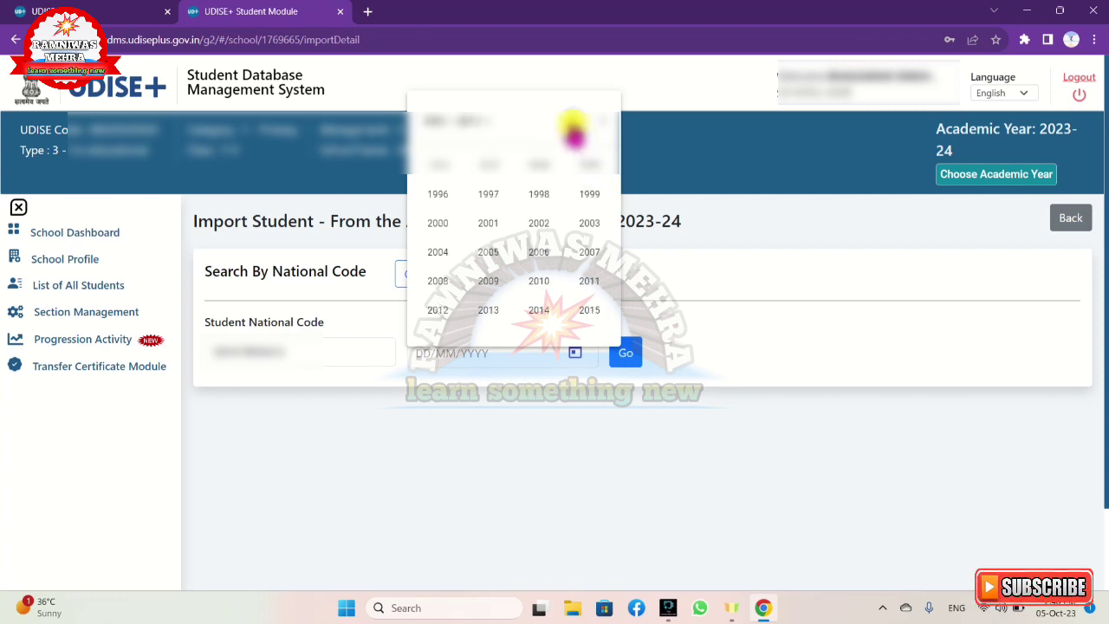
pyautogui.click(580, 316)
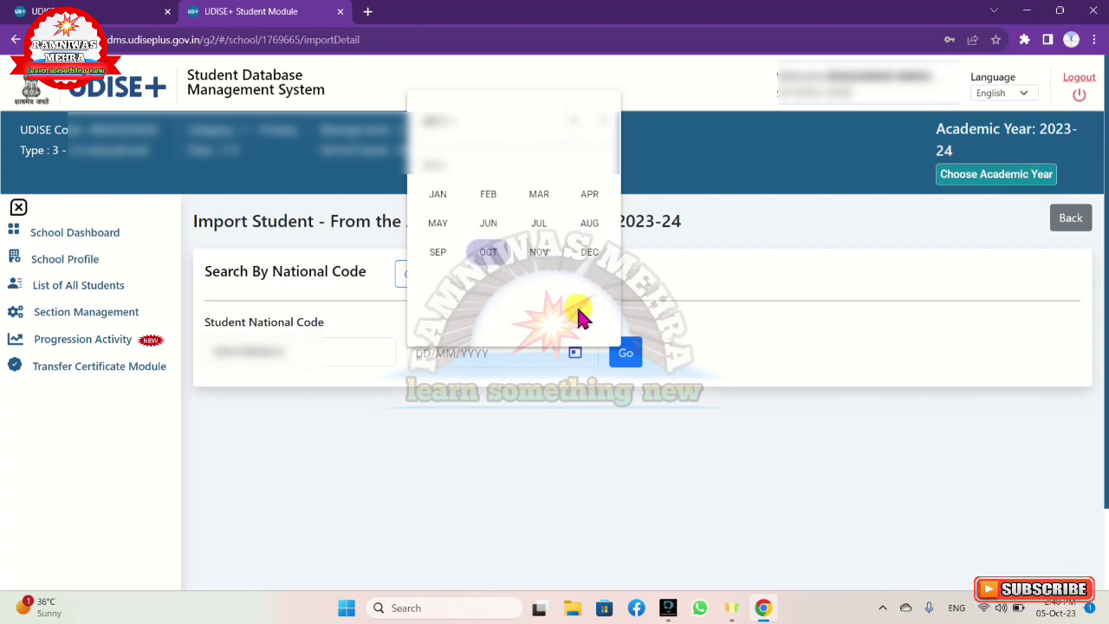
pyautogui.click(490, 197)
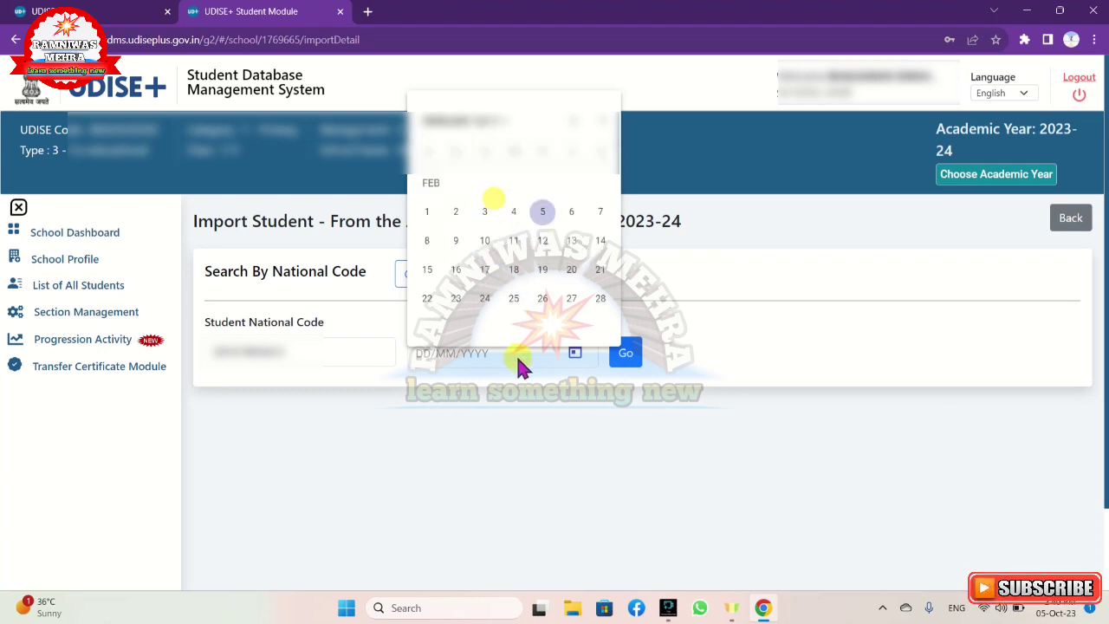
pyautogui.click(541, 273)
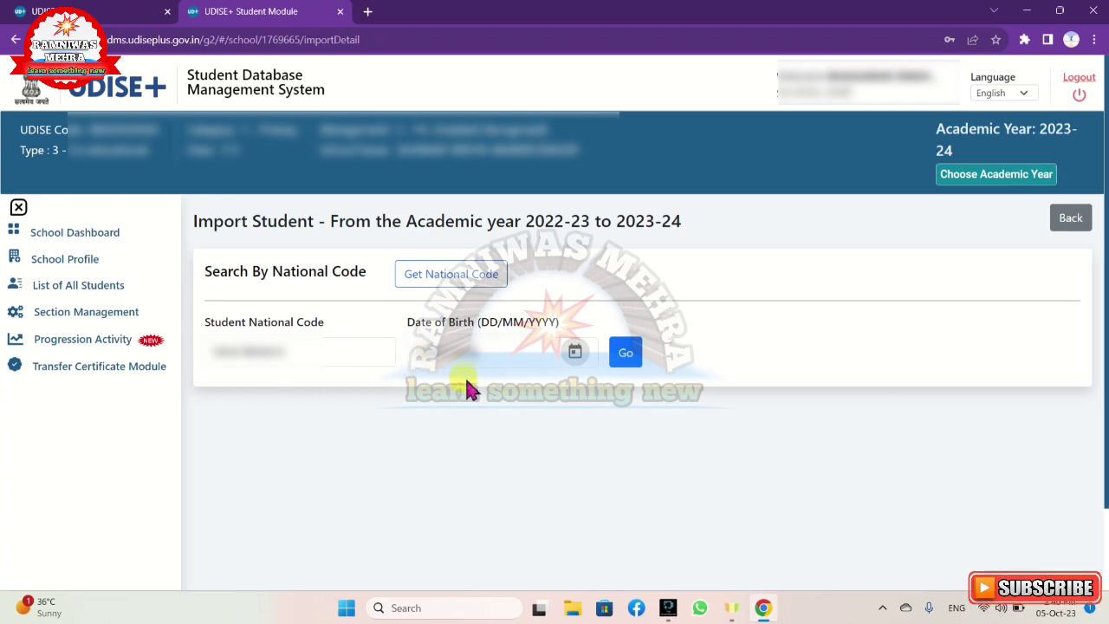
pyautogui.click(628, 362)
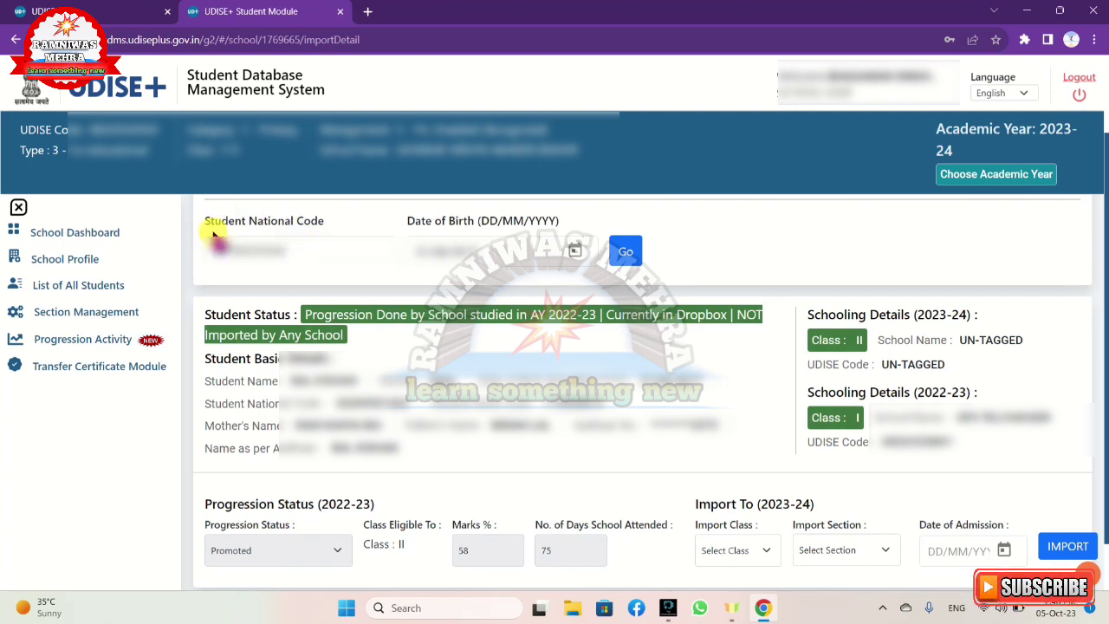
pyautogui.click(267, 264)
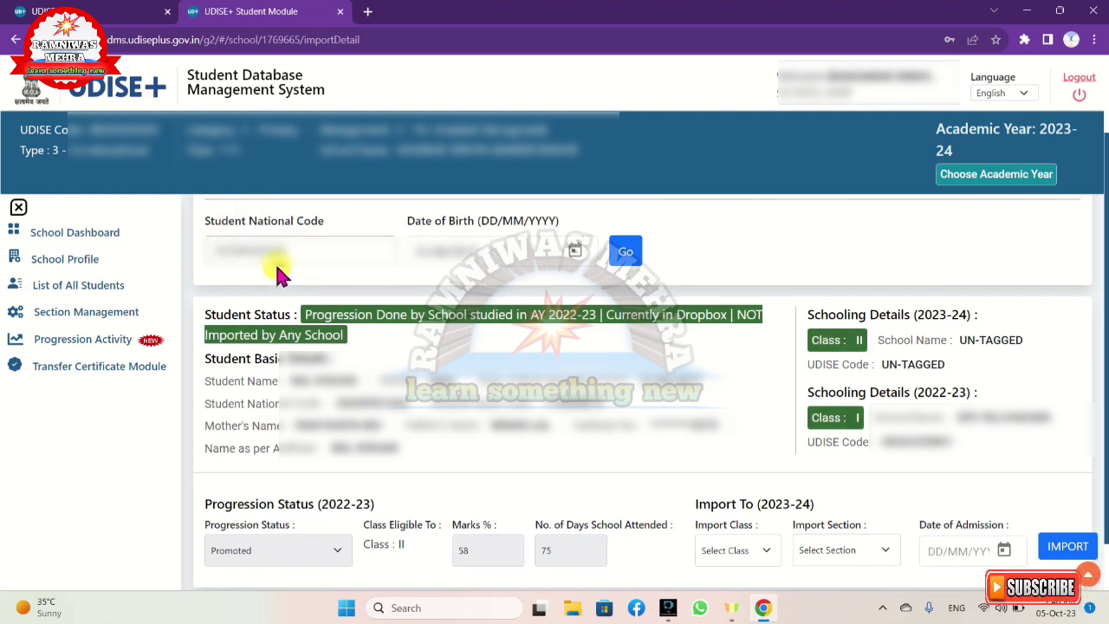
pyautogui.click(420, 252)
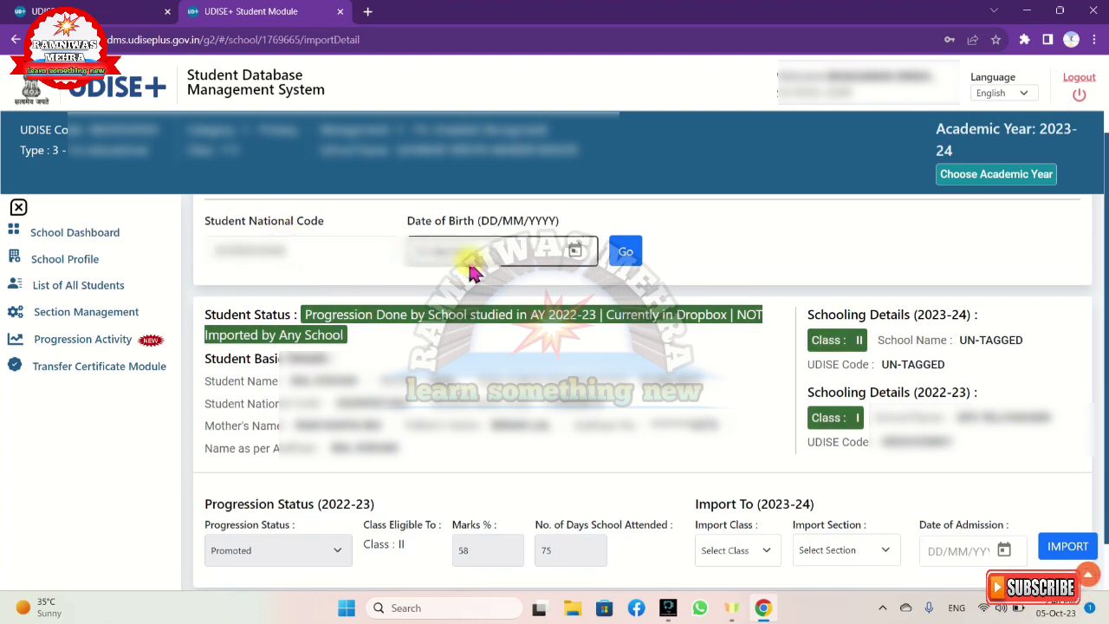
pyautogui.click(716, 245)
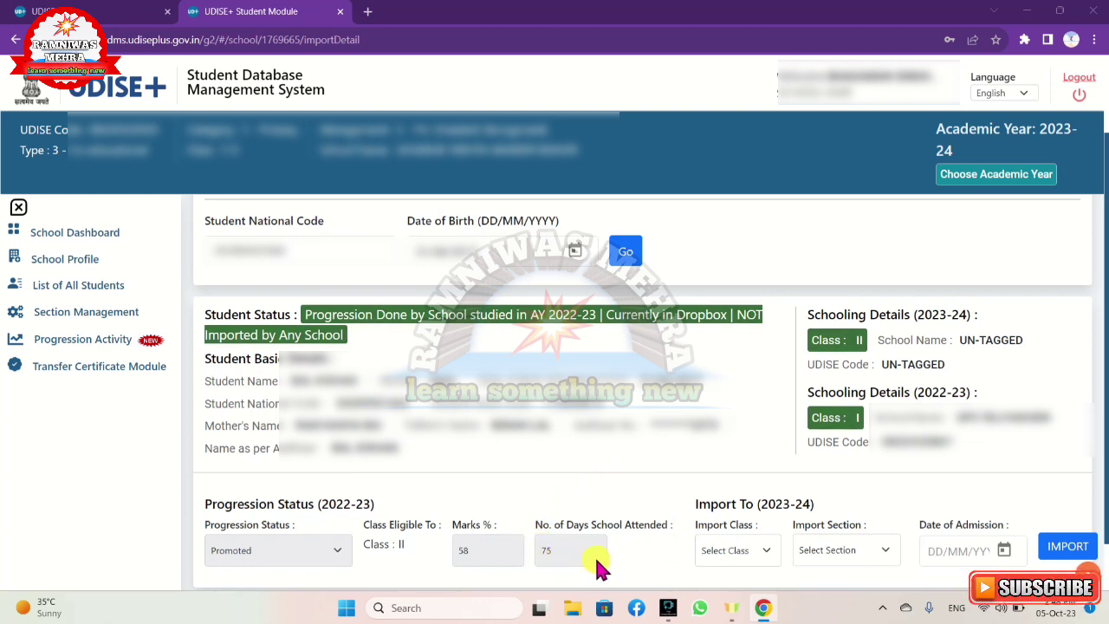
# Step: Set the import class to I and the import section to A for 2023-24
pyautogui.click(770, 553)
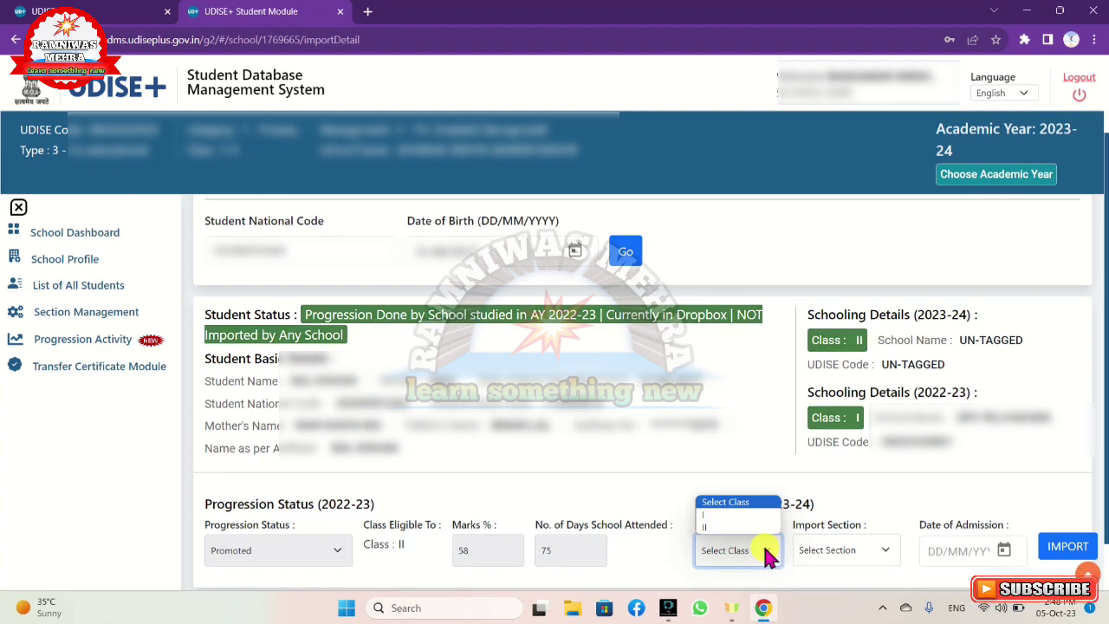
pyautogui.click(709, 520)
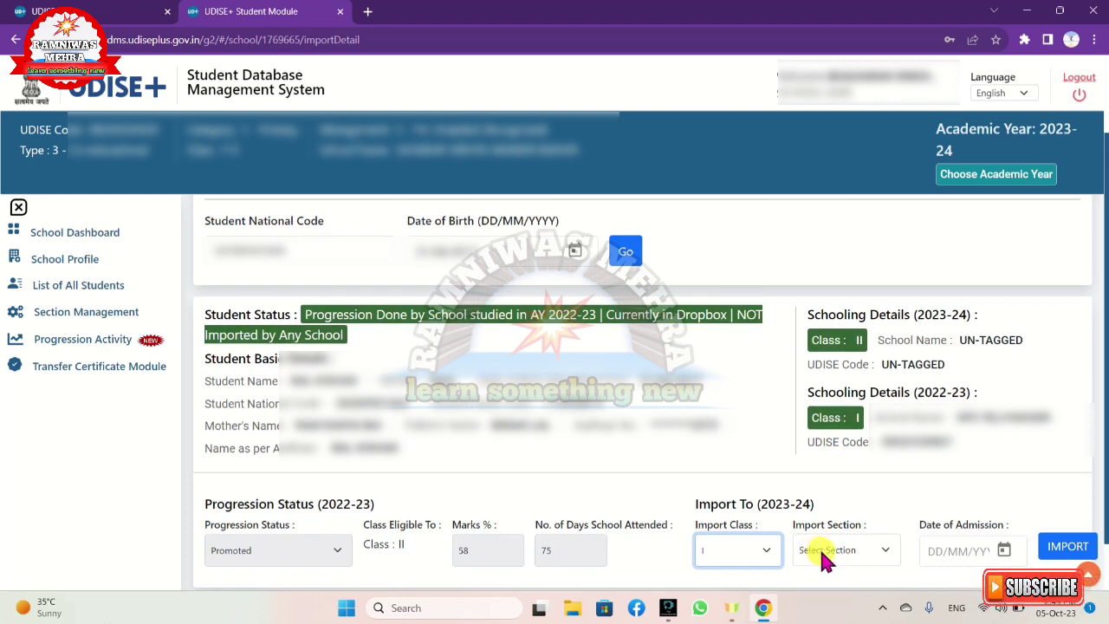
pyautogui.click(869, 556)
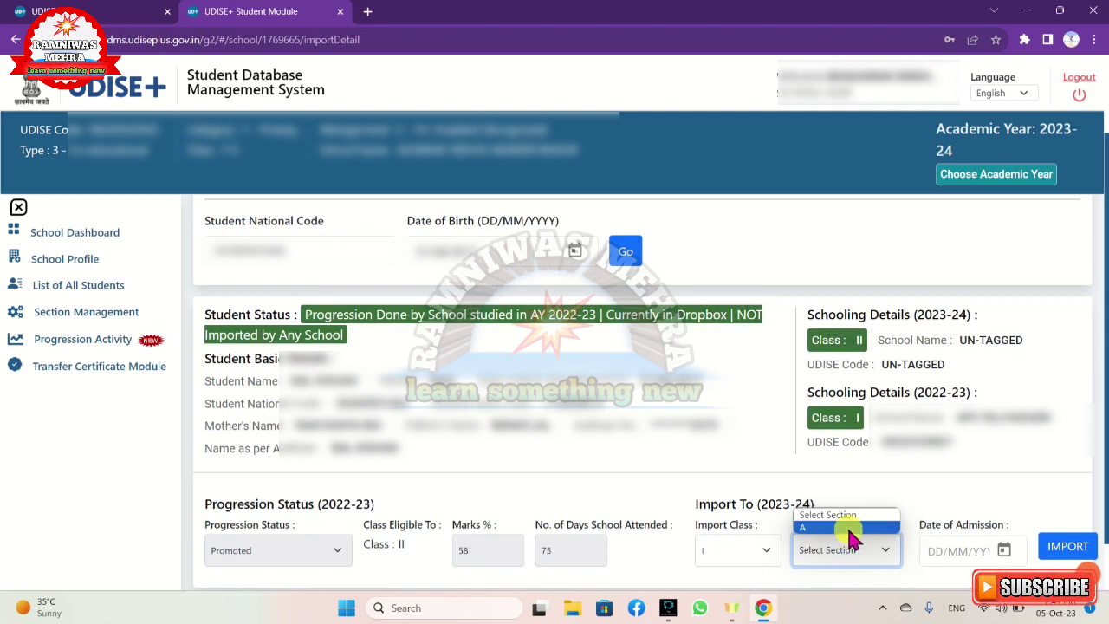
pyautogui.click(852, 529)
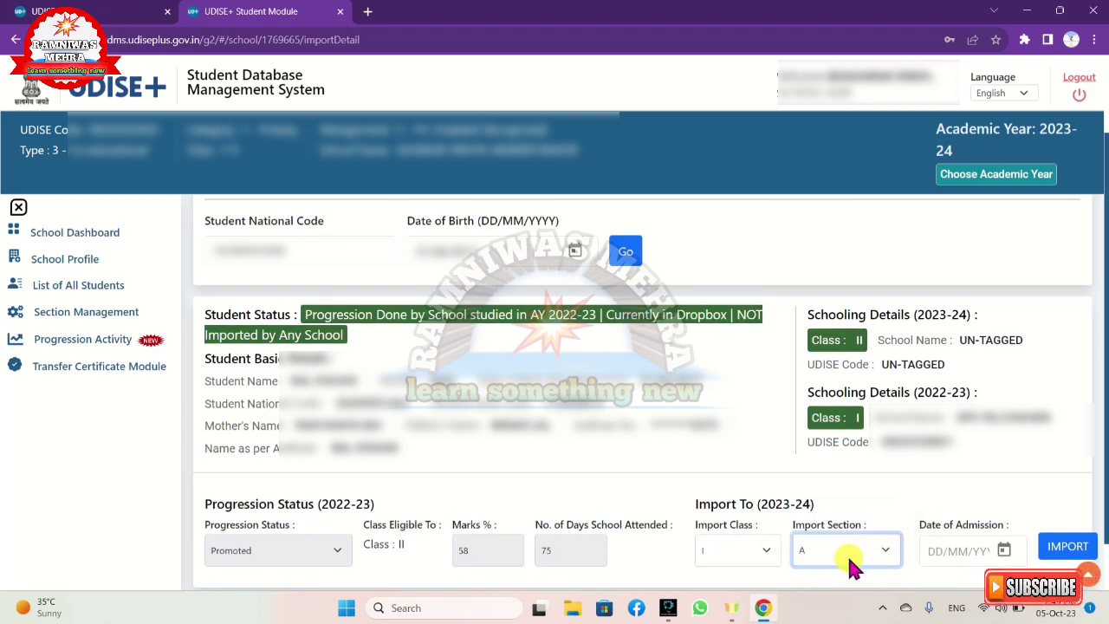
# Step: Set the student's date of admission for the 2023-24 import to 01/09/2023
pyautogui.click(1006, 552)
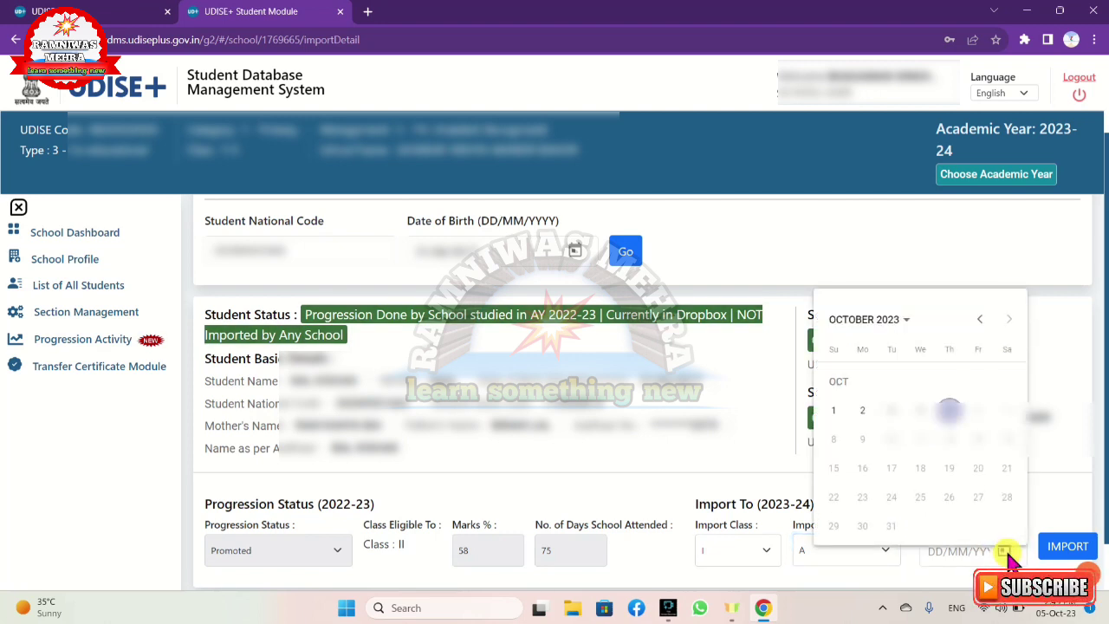
pyautogui.click(867, 328)
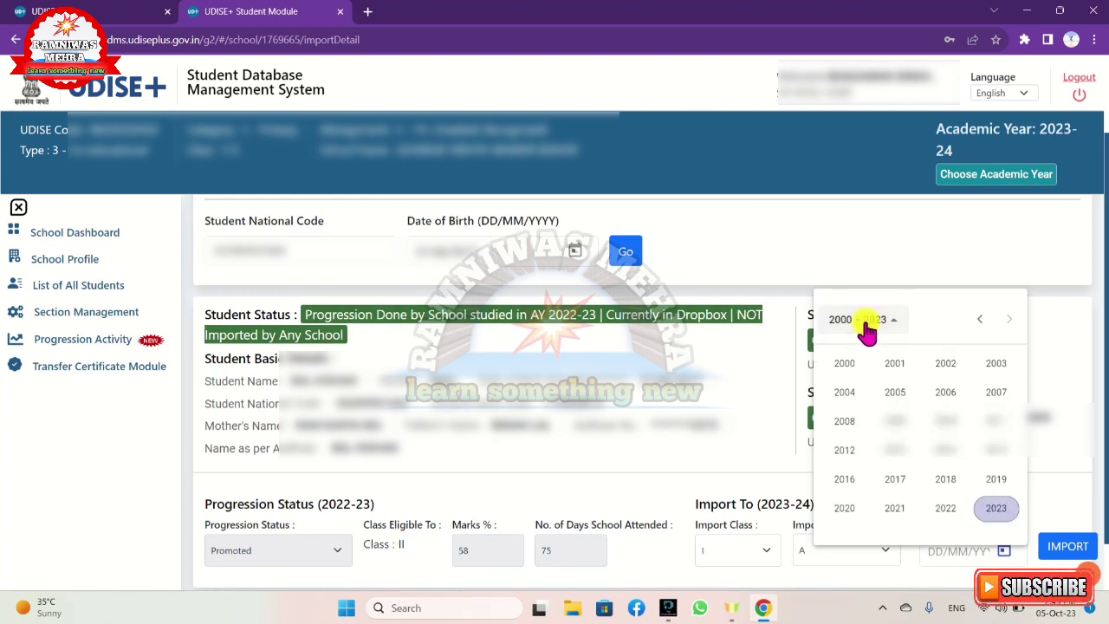
pyautogui.click(995, 511)
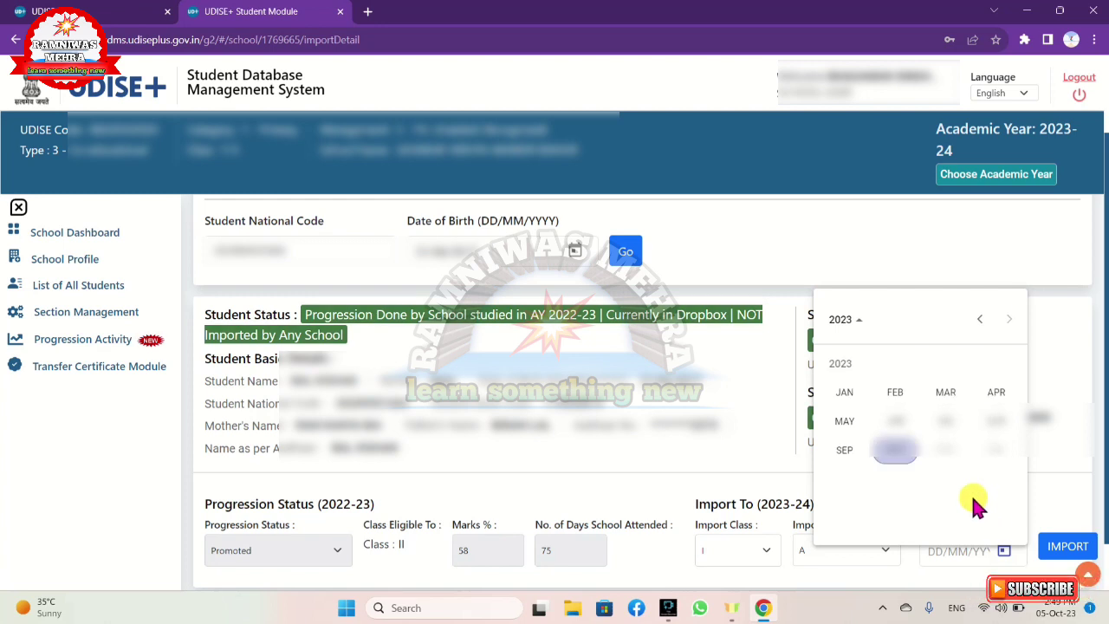
pyautogui.click(851, 456)
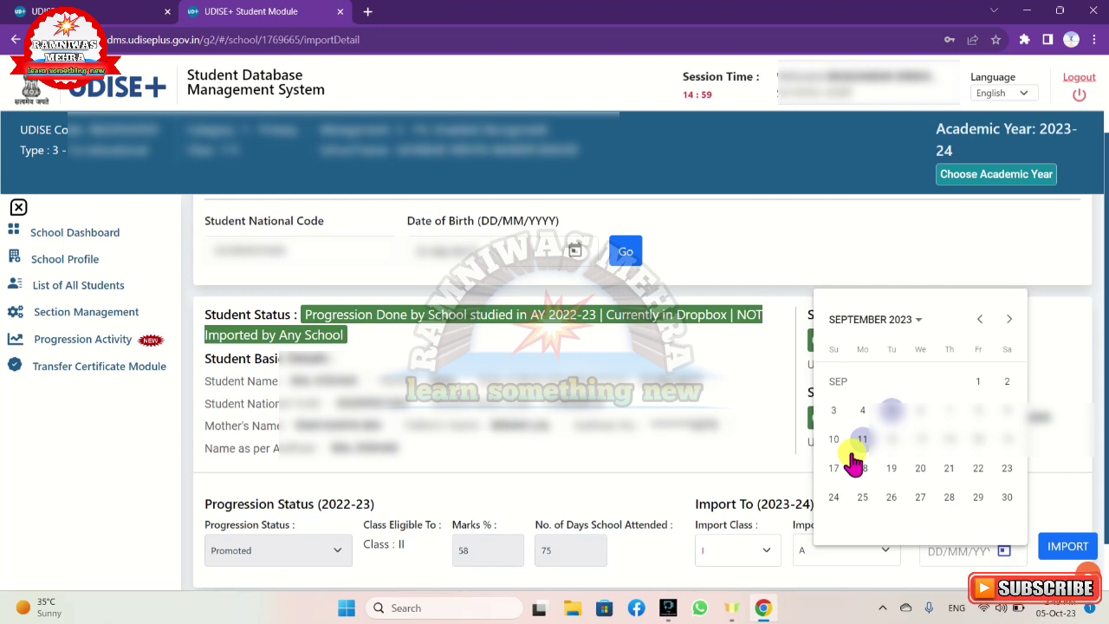
pyautogui.click(979, 383)
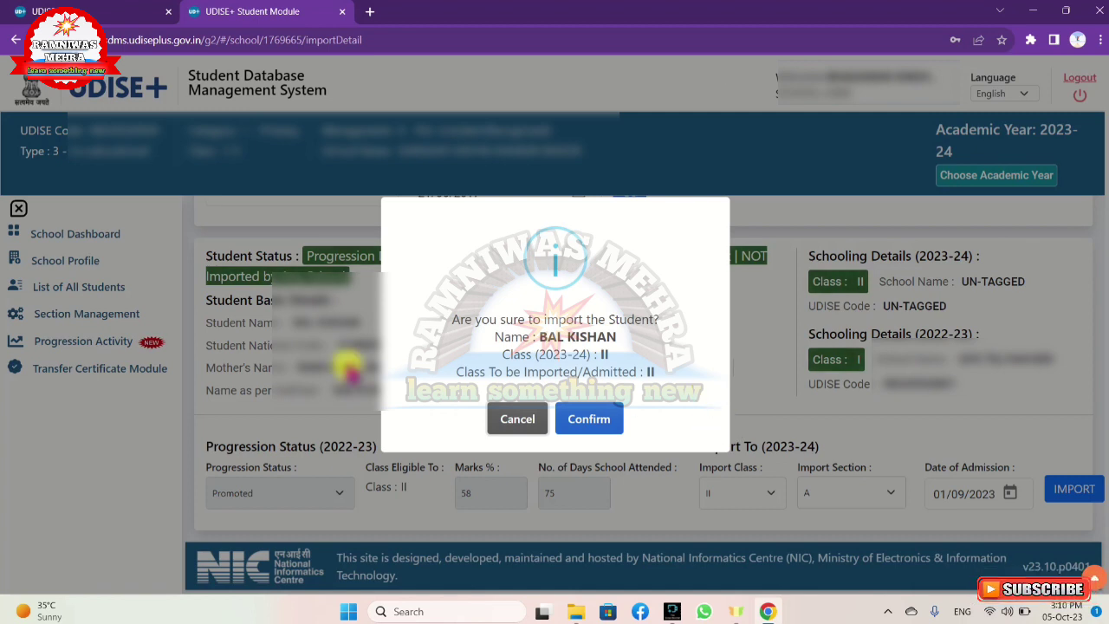
# Step: Dismiss the student import confirmation and open the Progression Module of the school's progression activity
pyautogui.click(111, 345)
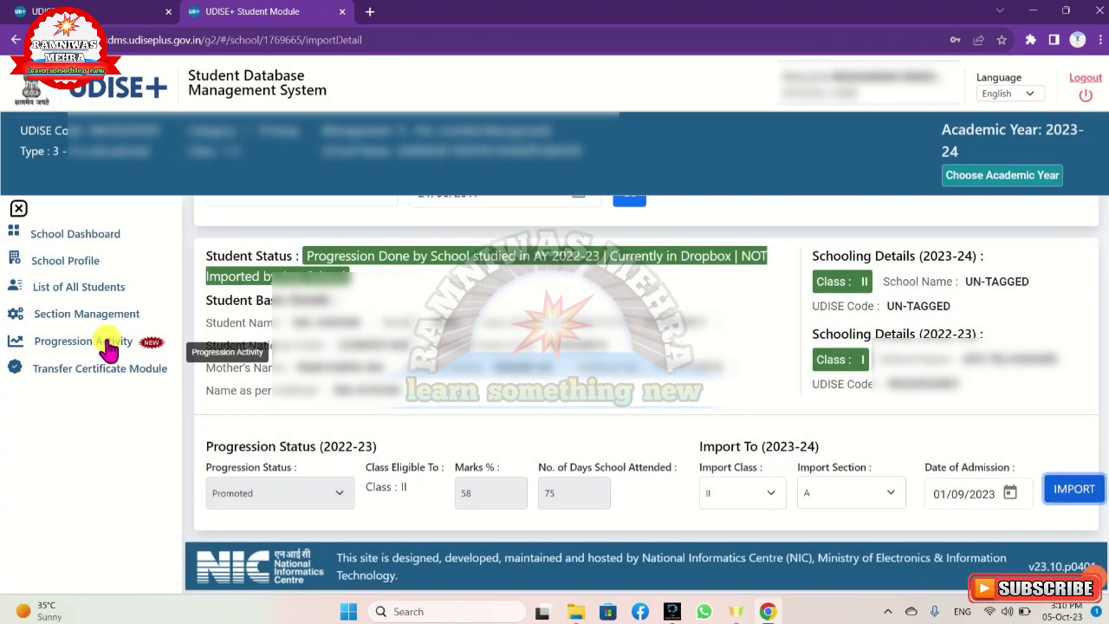
pyautogui.click(109, 345)
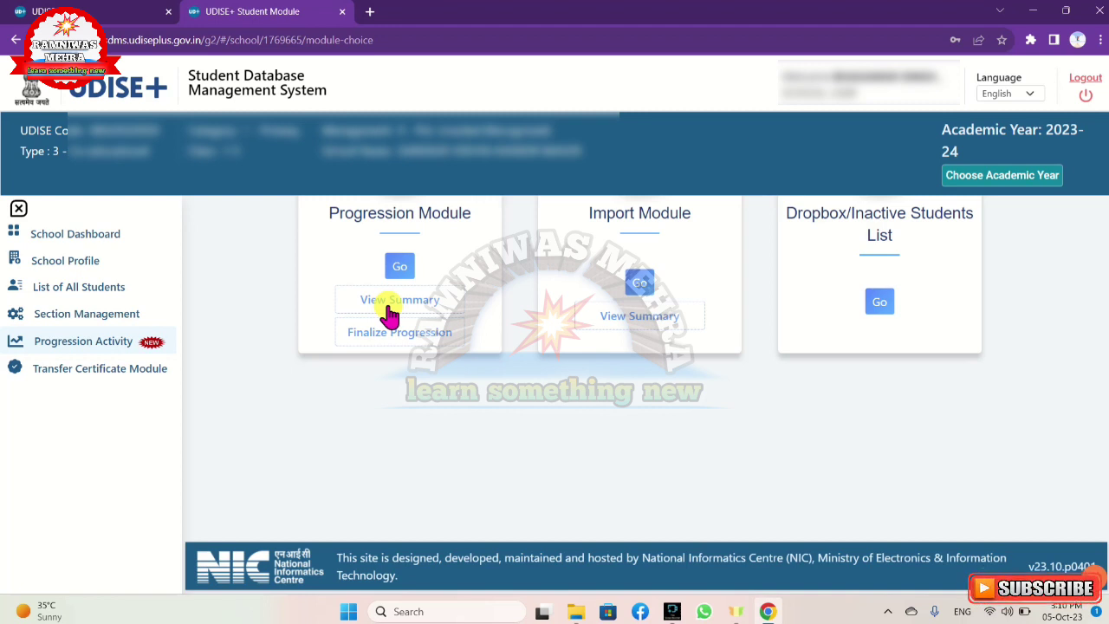
pyautogui.scroll(2, 488, 355)
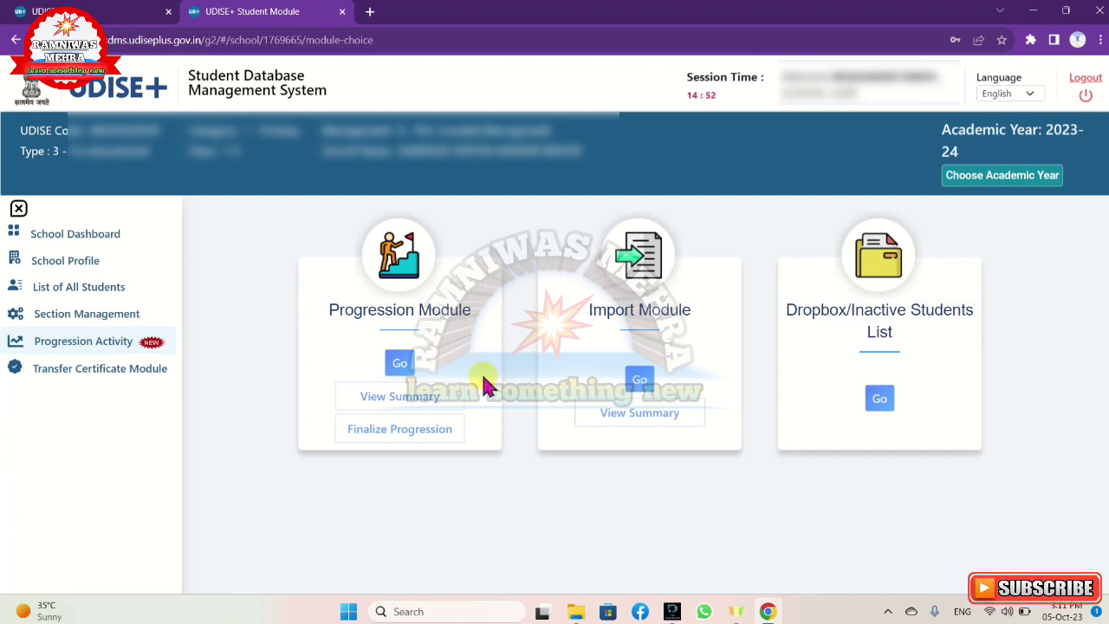
pyautogui.click(398, 362)
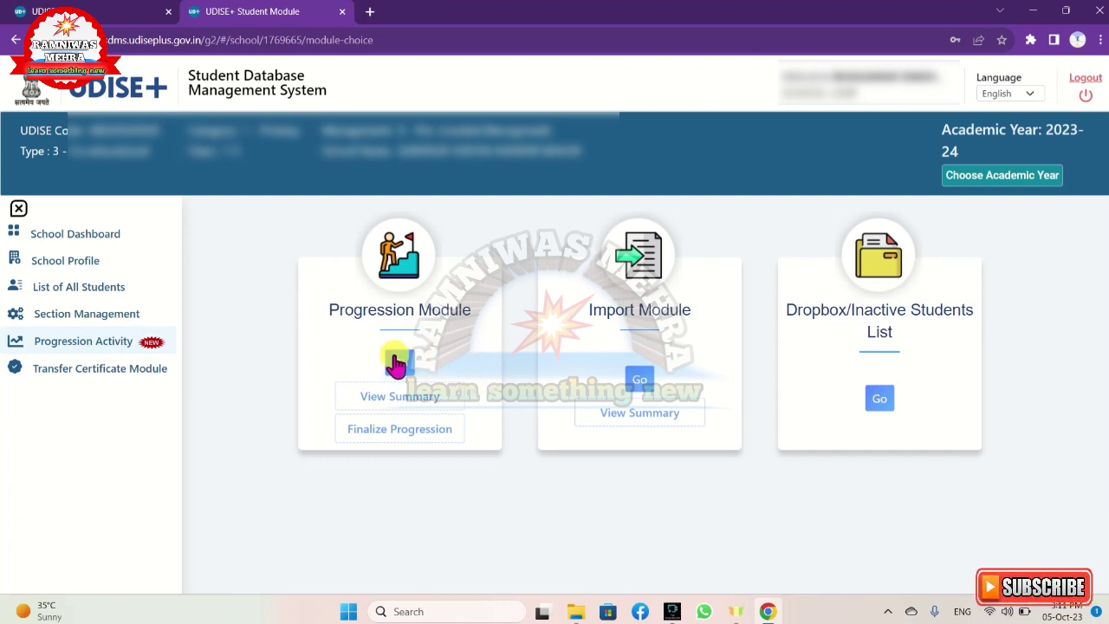